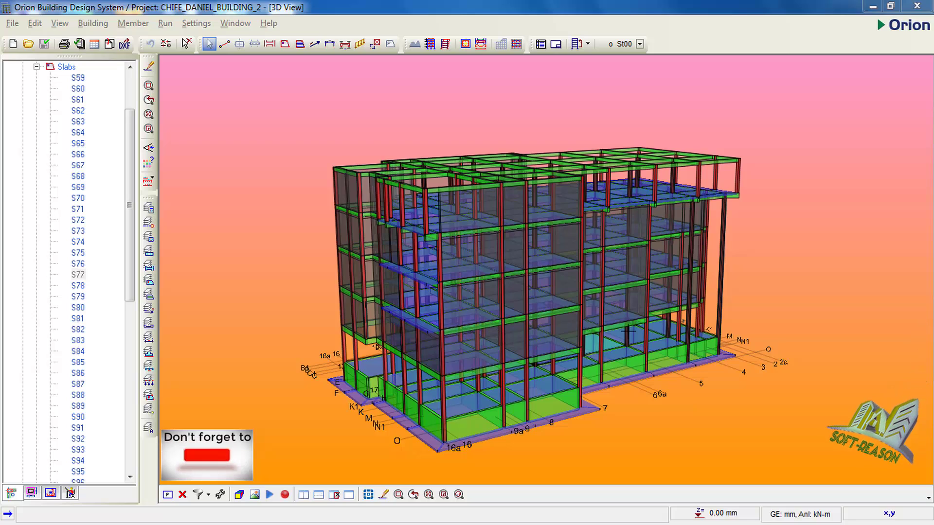
Orbit the Orion 18 building model to view it from several sides.
left_click_drag(804, 267, 494, 283)
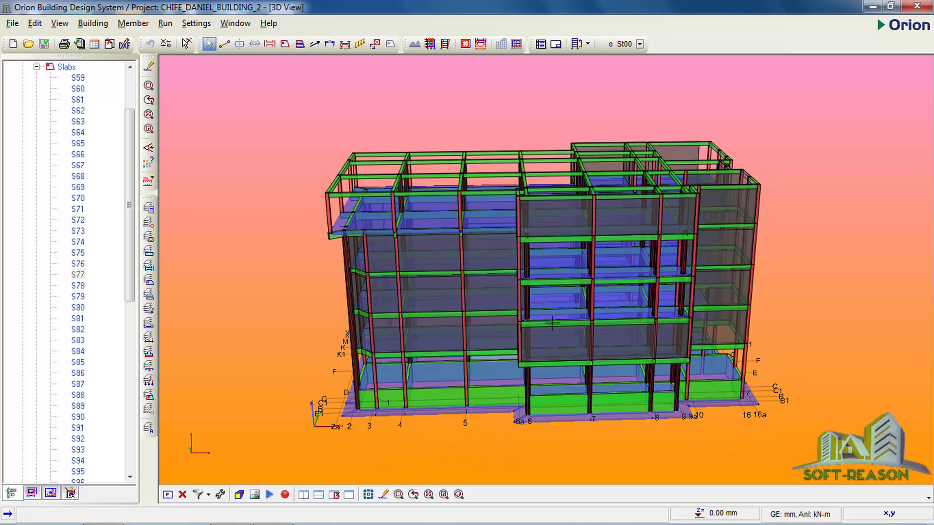
left_click_drag(898, 274, 661, 264)
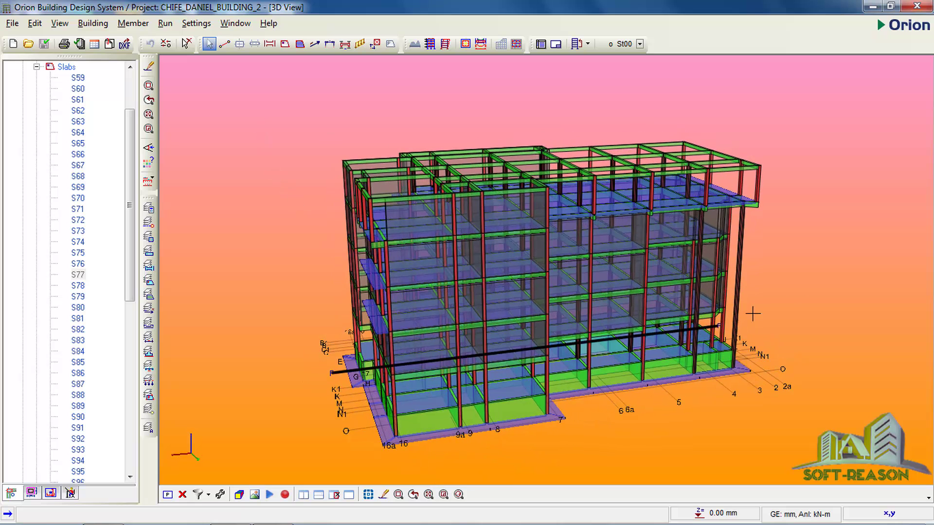
left_click_drag(809, 282, 709, 274)
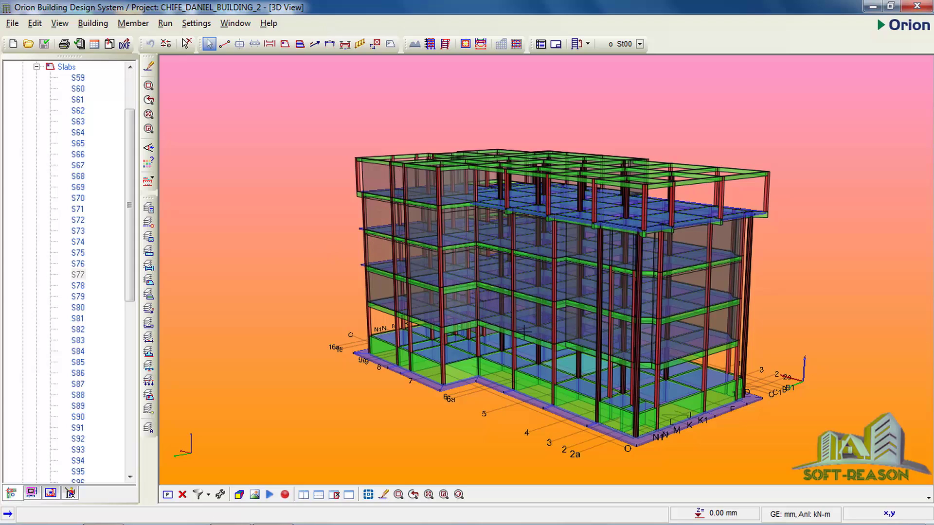
left_click_drag(486, 374, 533, 385)
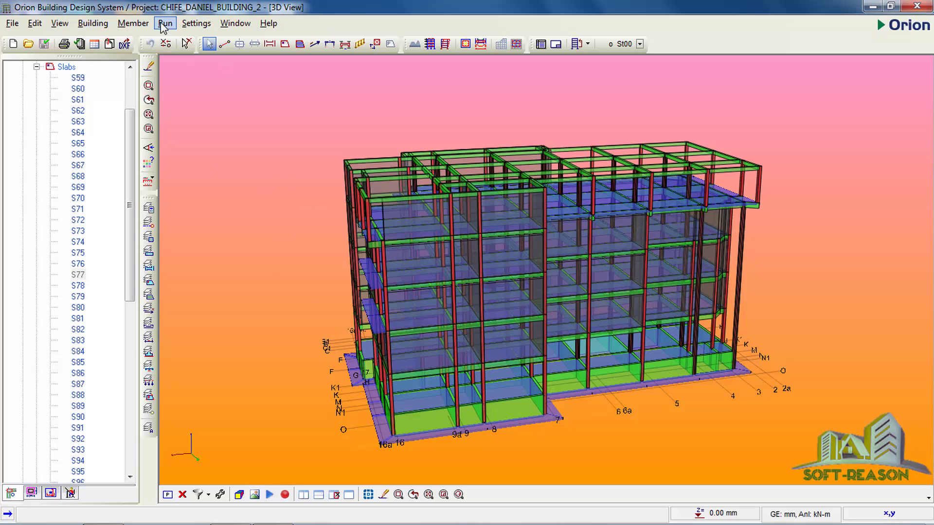
middle_click_drag(296, 349, 386, 348)
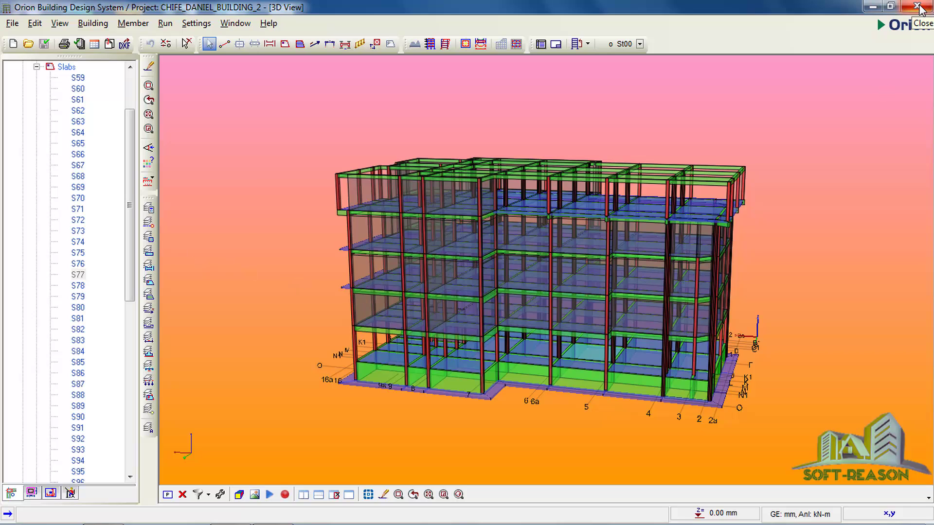
Close Orion 18 and bring the ProtaData2018 Explorer window to the front.
left_click(918, 7)
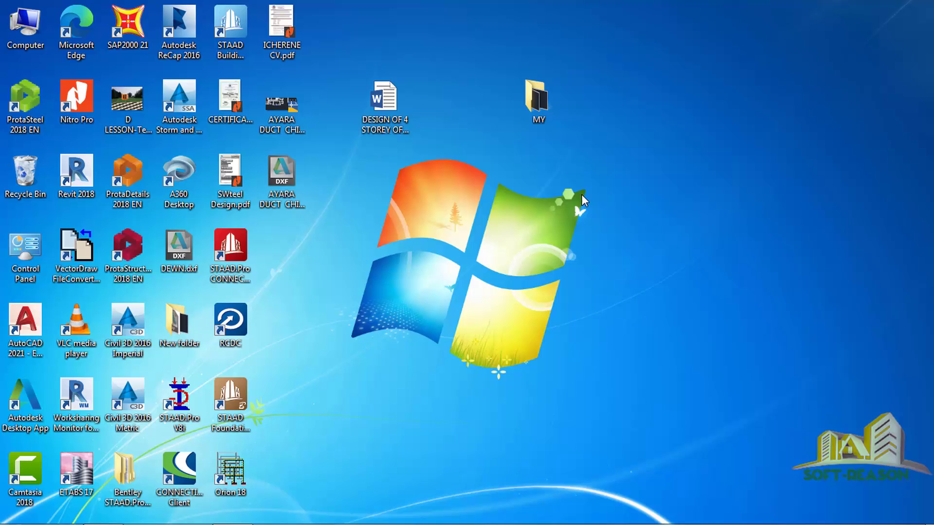
mouse_move(235, 521)
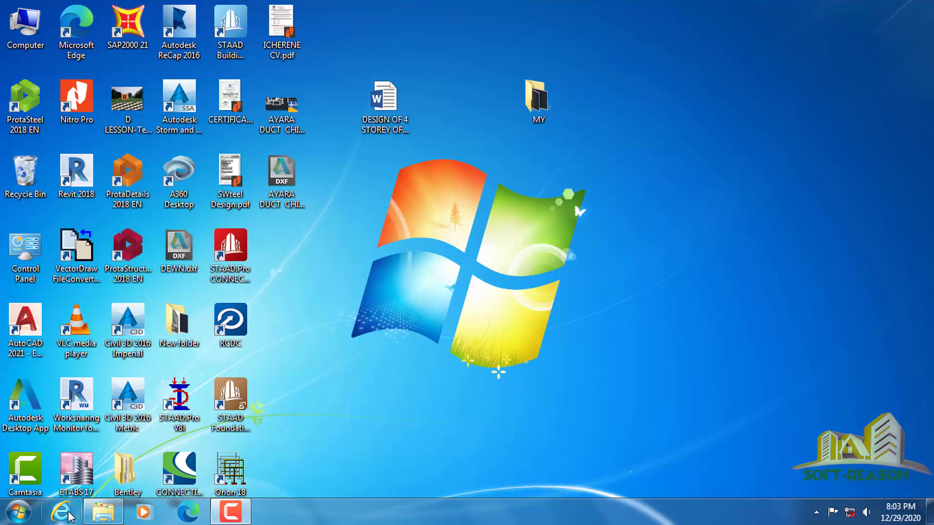
mouse_move(102, 515)
left_click(83, 428)
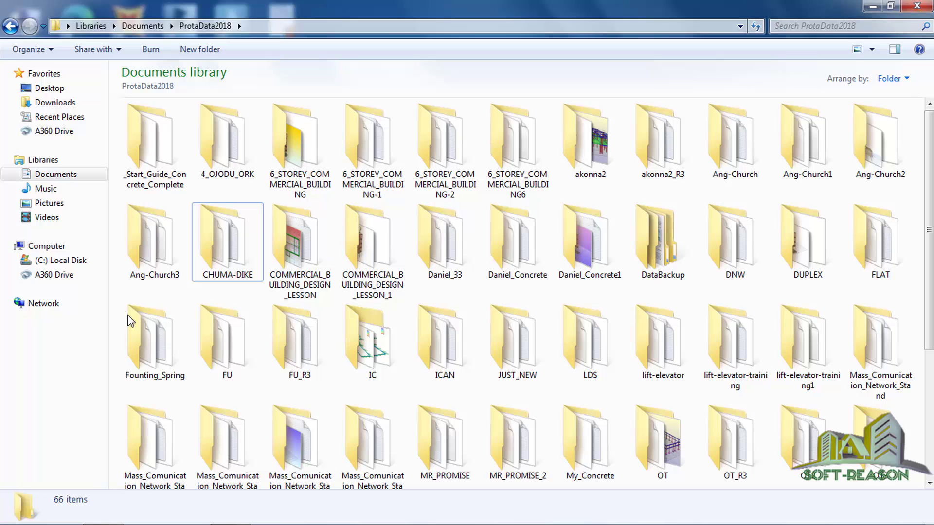
left_click(56, 175)
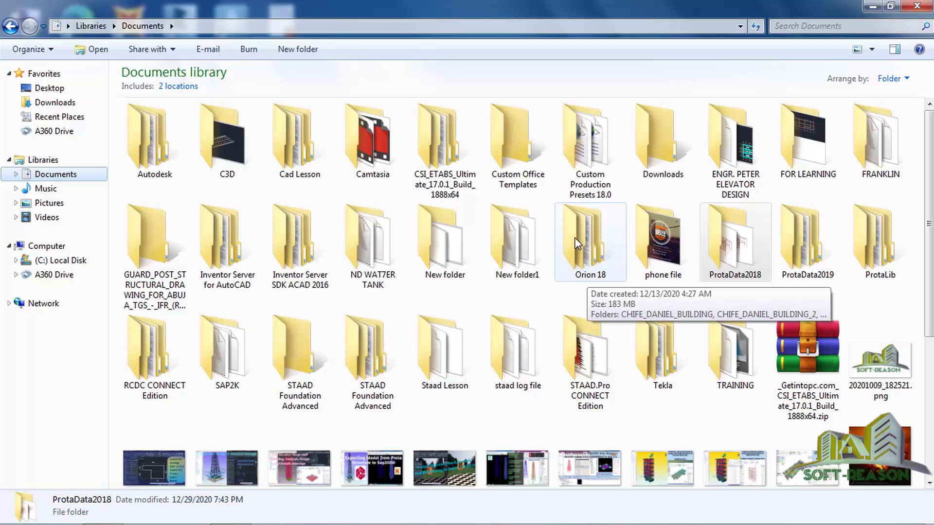
left_click(573, 237)
double_click(574, 238)
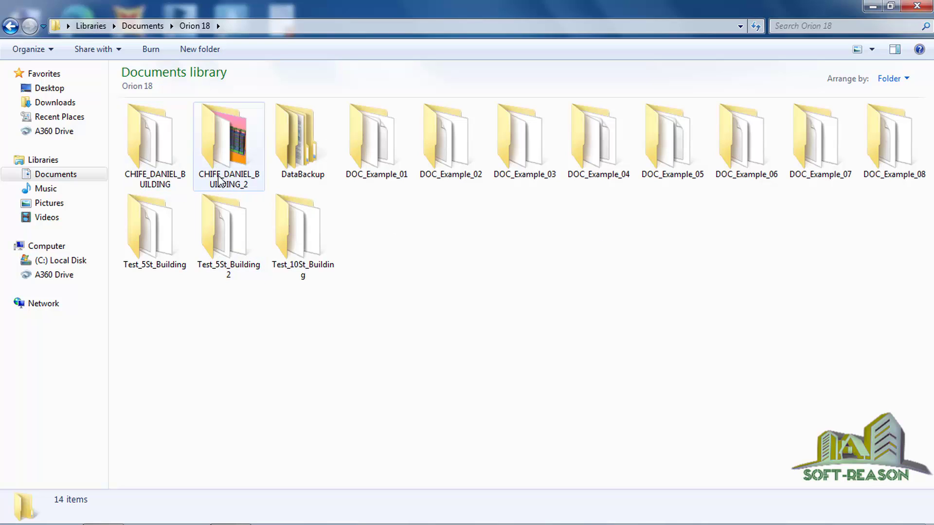
mouse_move(231, 184)
left_click(228, 139)
right_click(229, 141)
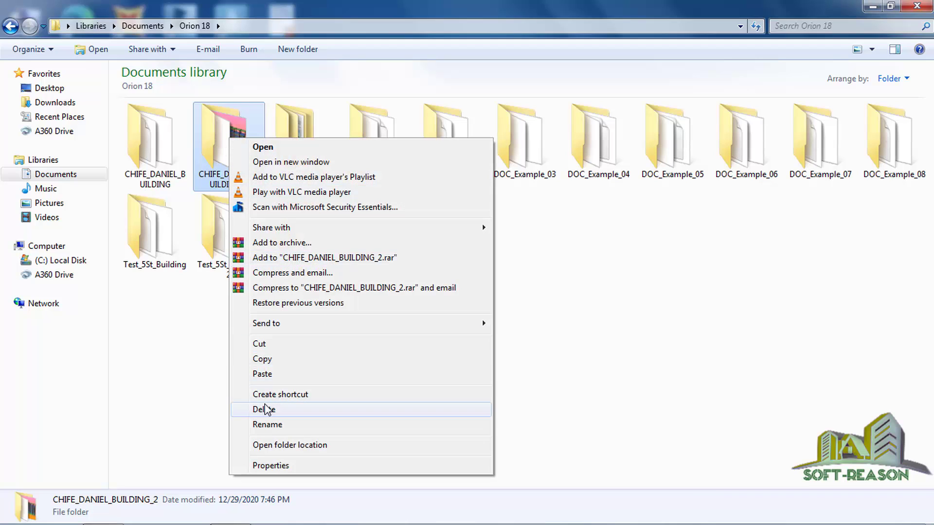
left_click(262, 359)
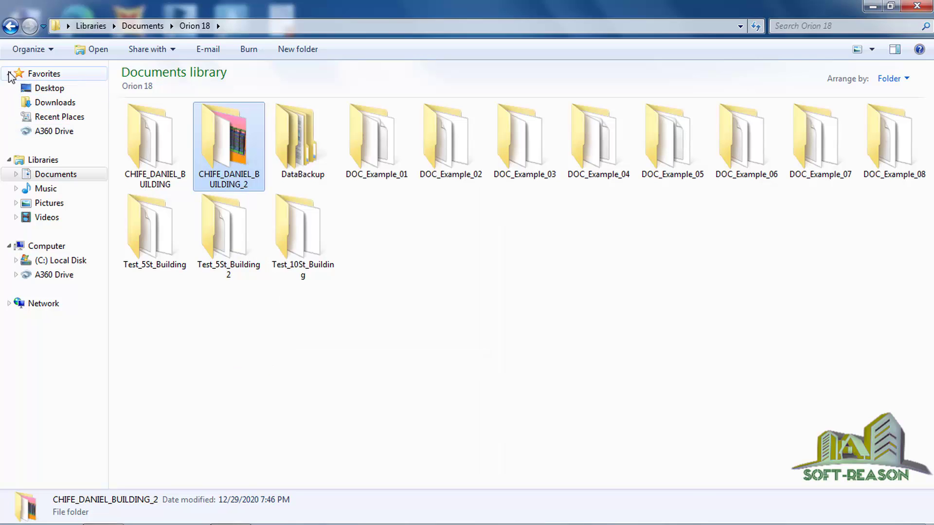
left_click(10, 27)
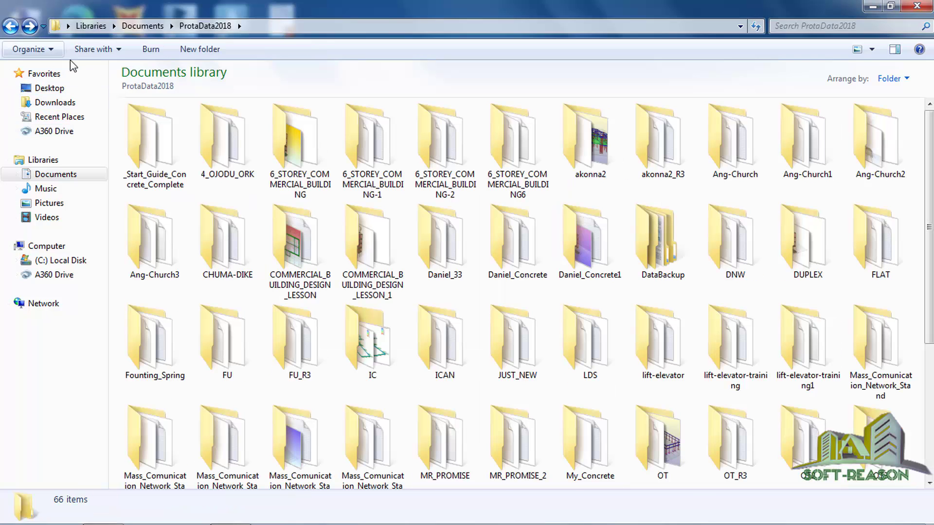
left_click(71, 174)
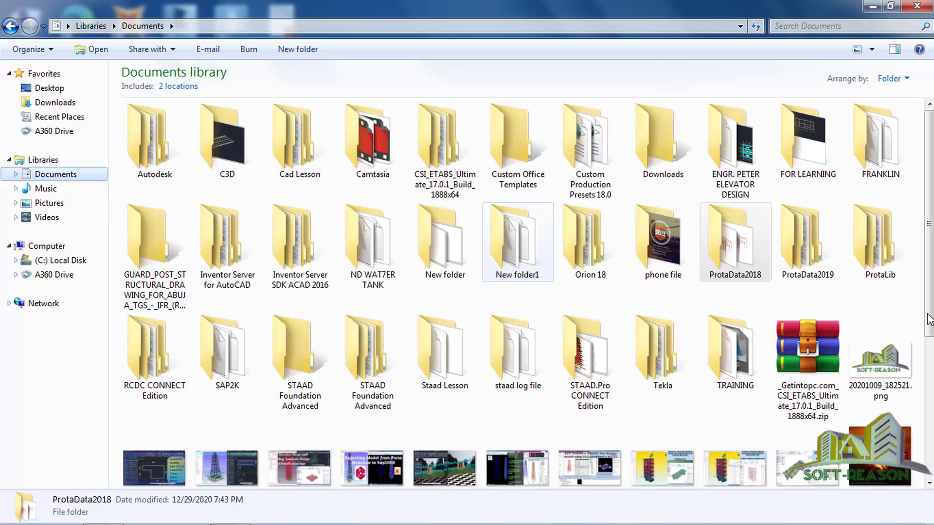
left_click(739, 281)
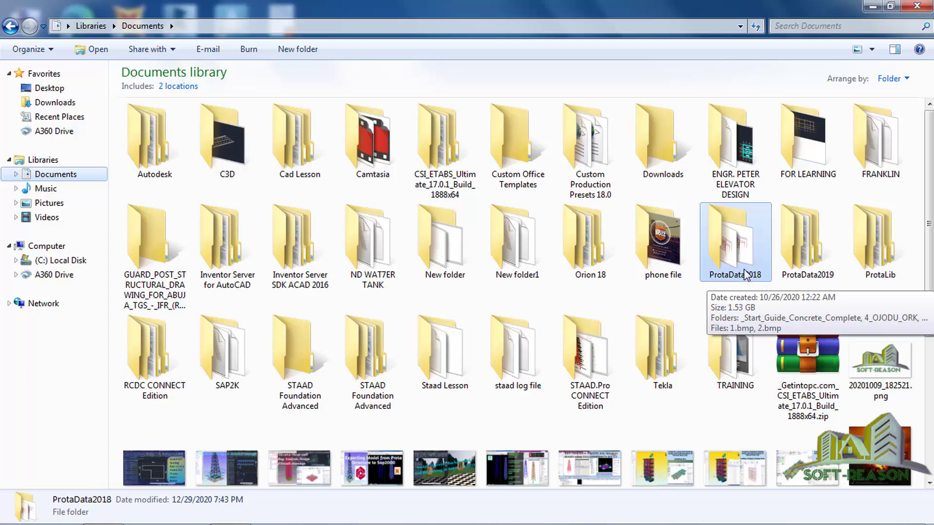
Paste the CHIFE_DANIEL_BUILDING_2 folder into ProtaData2018 and select the new copy.
double_click(740, 244)
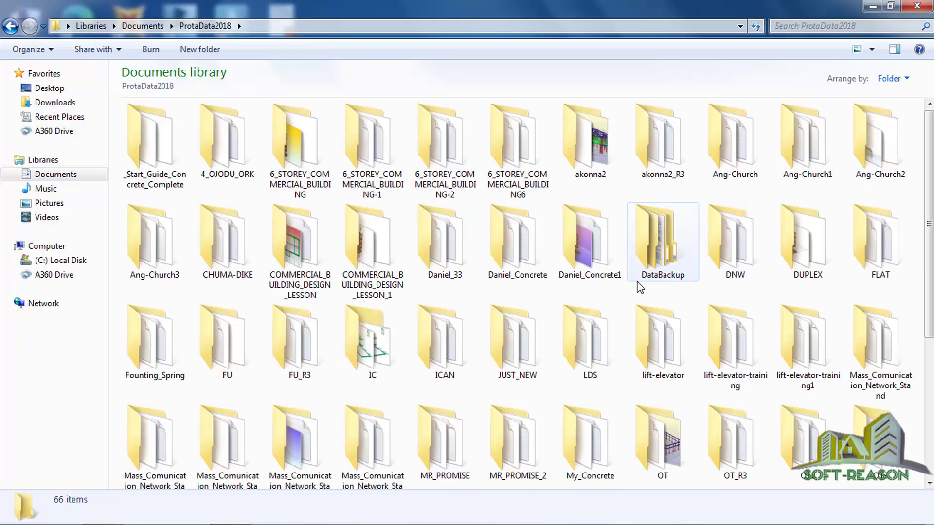
right_click(836, 297)
left_click(838, 389)
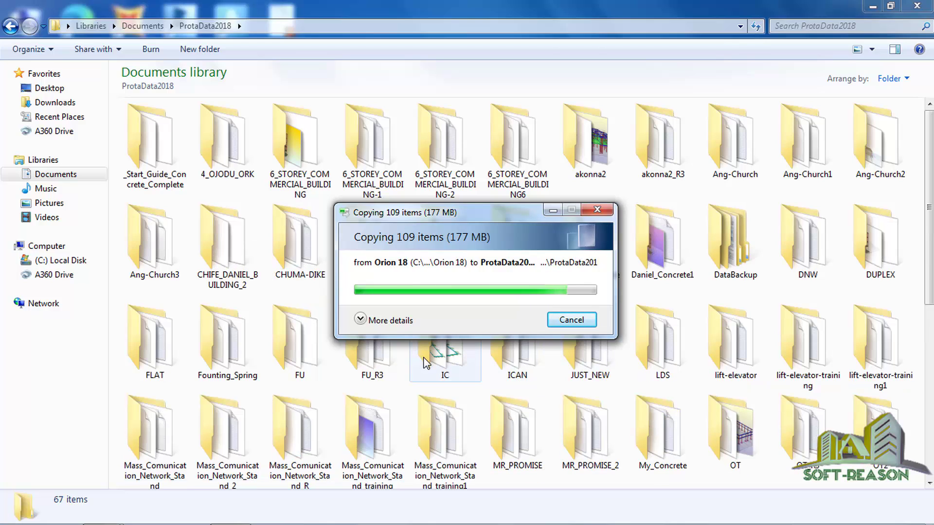
left_click(236, 258)
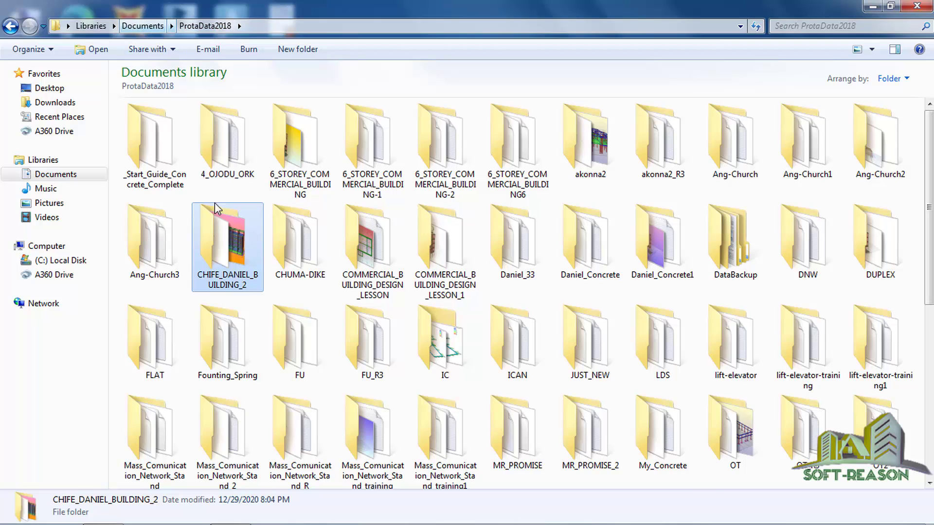
Close Explorer, start ProtaStructure 2018 EN from its desktop shortcut, and dismiss the Welcome screen.
left_click(917, 6)
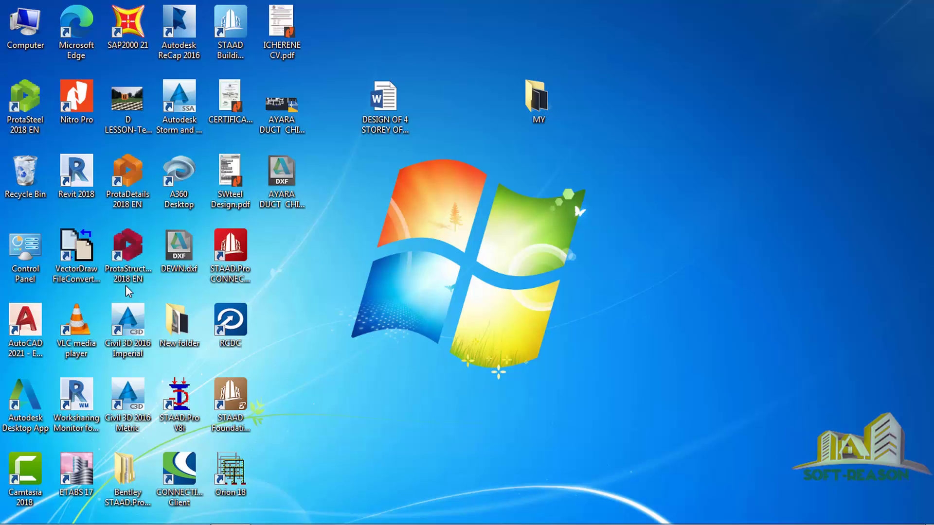
left_click(131, 248)
right_click(131, 248)
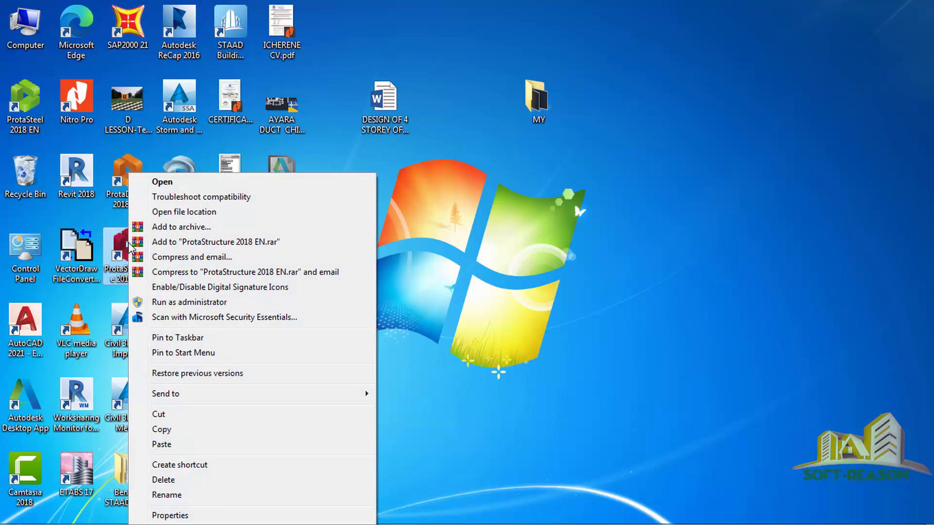
left_click(161, 183)
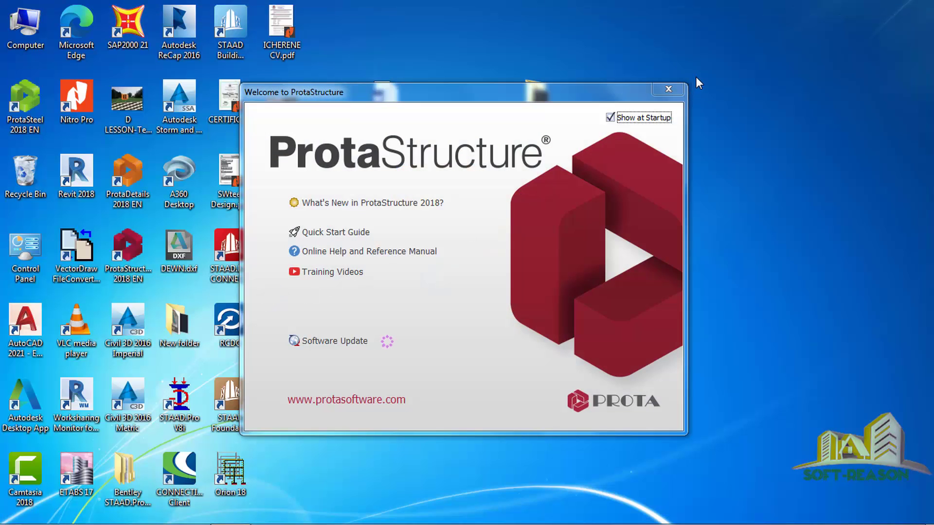
left_click(669, 90)
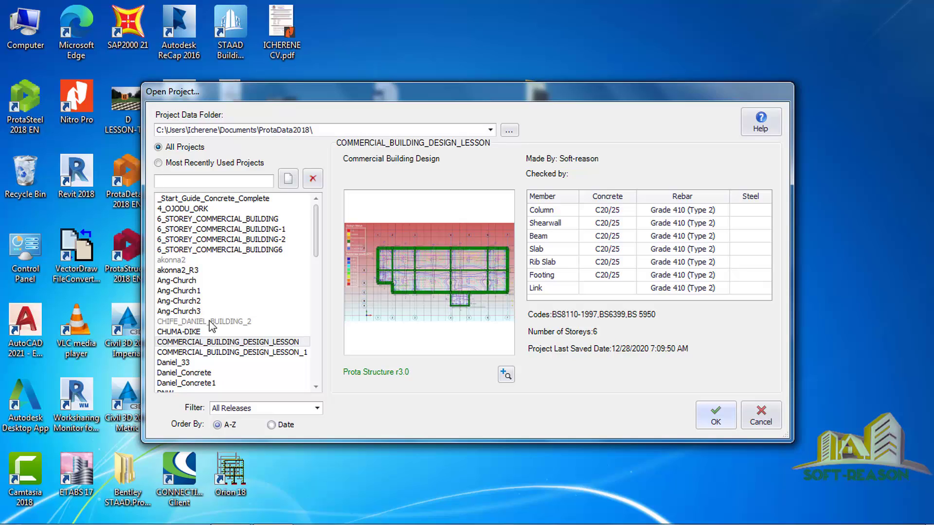
left_click(211, 322)
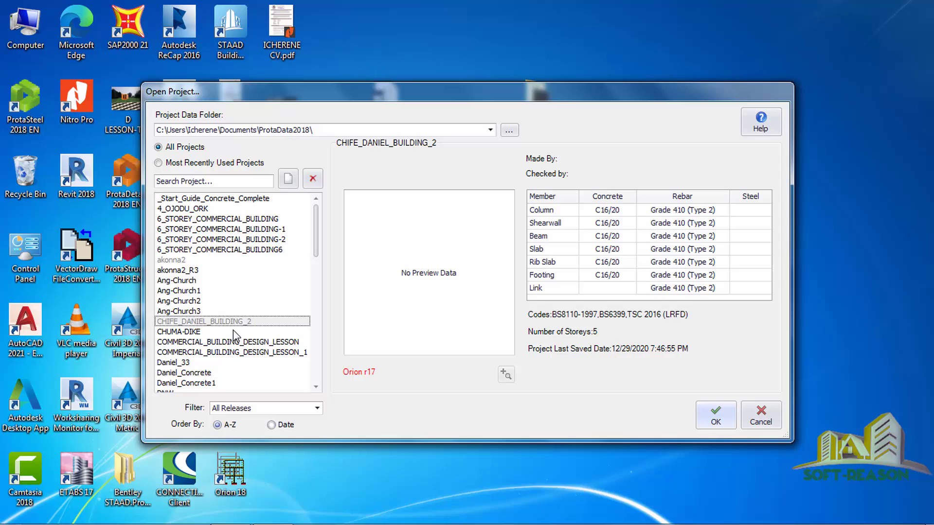
left_click(717, 417)
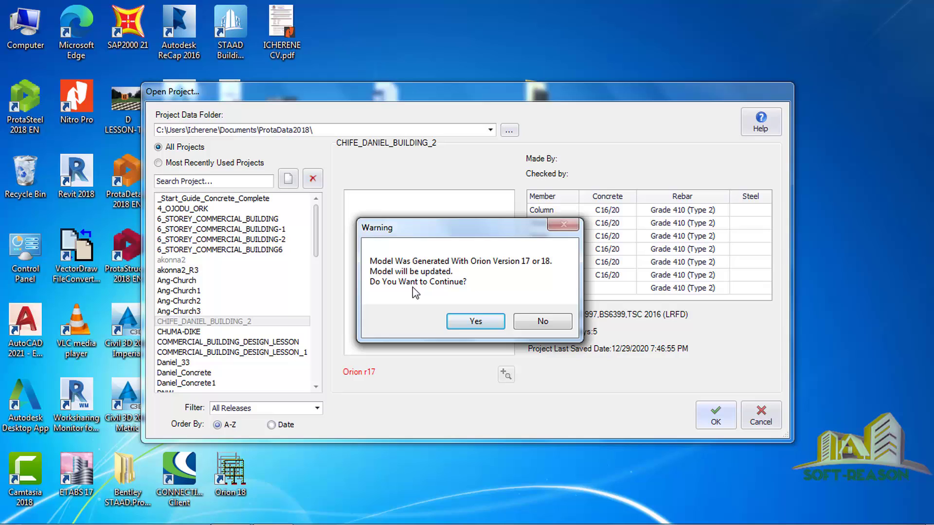
left_click(469, 323)
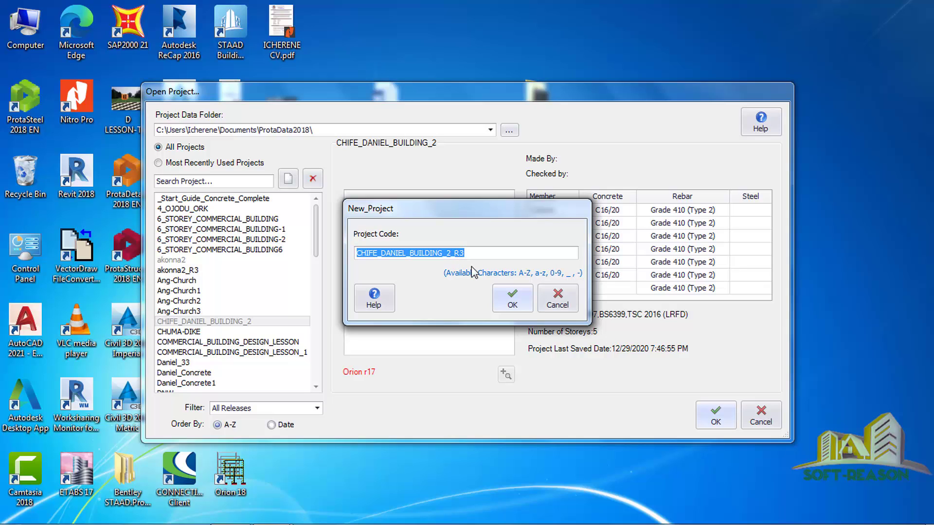
left_click(514, 304)
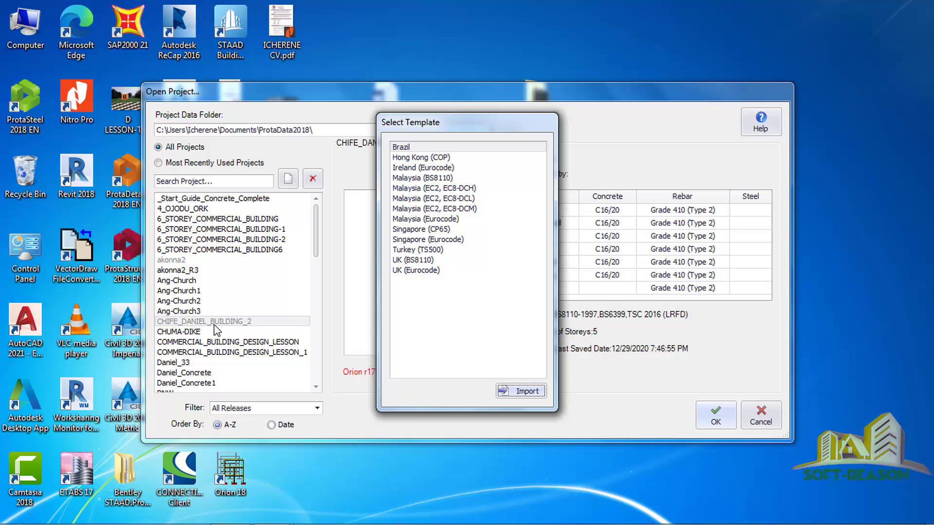
left_click(419, 261)
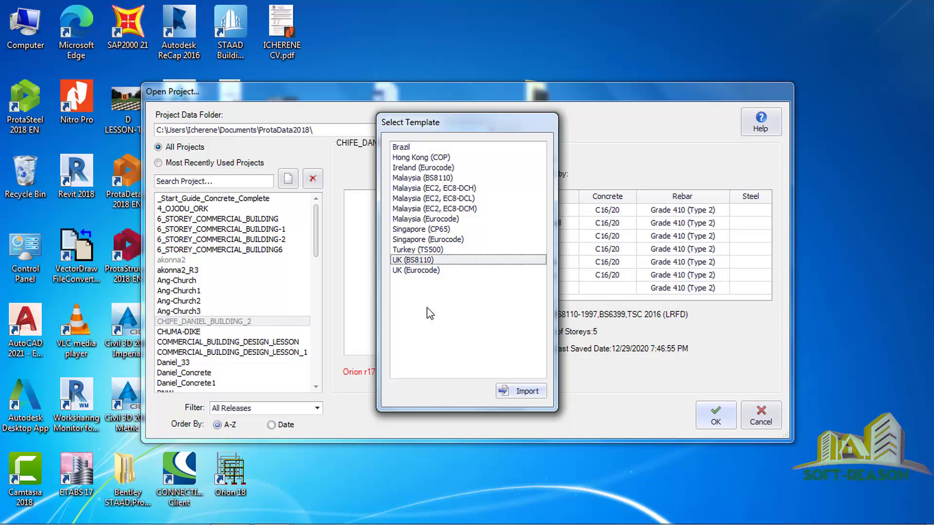
Import the project with the UK (BS8110) template and acknowledge the version update notice.
left_click(521, 391)
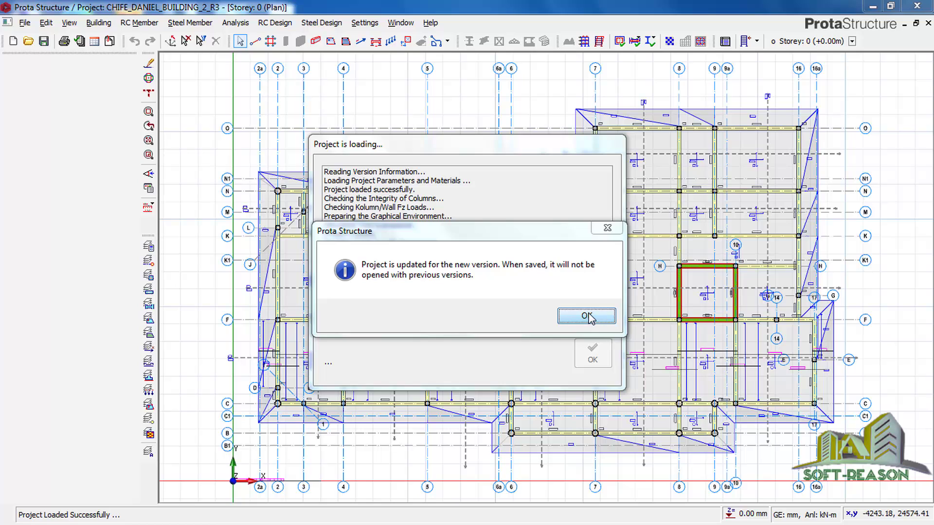
left_click(573, 320)
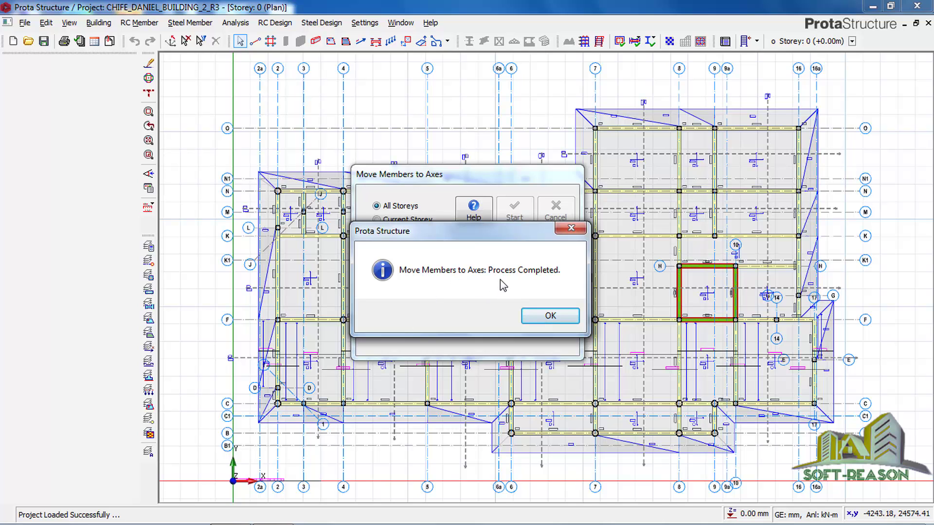
Dismiss the Process Completed message after Move Members to Axes finishes.
left_click(548, 318)
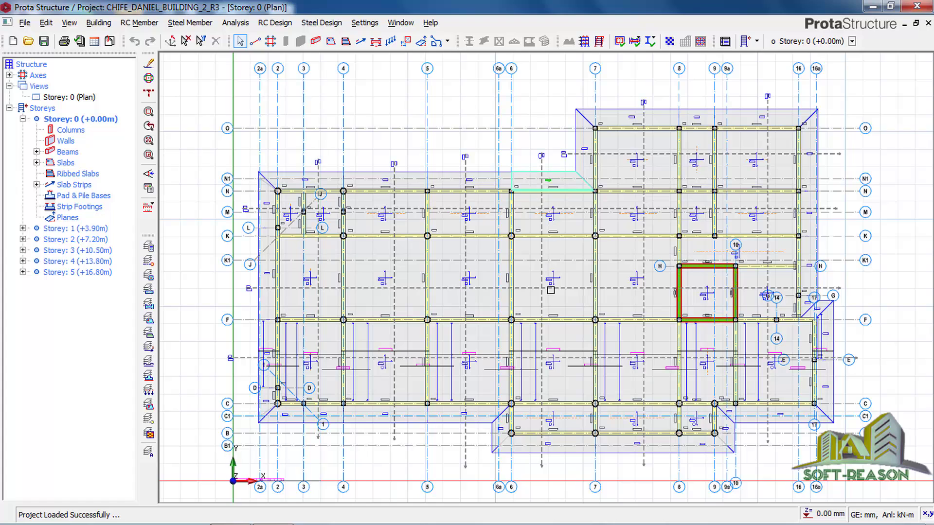
Switch the Storey 0 plan view to 3D, then orbit and zoom around the building.
left_click(70, 98)
right_click(73, 98)
left_click(107, 124)
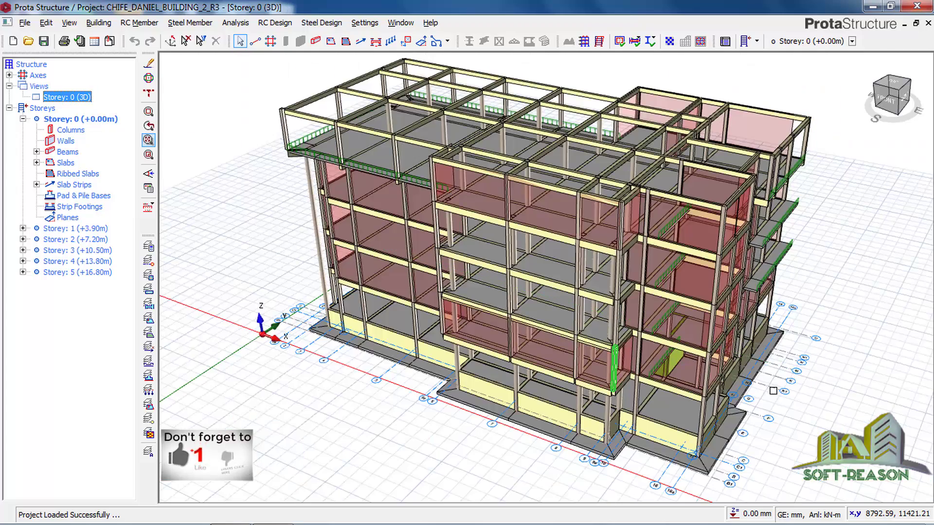
left_click_drag(714, 369, 762, 366)
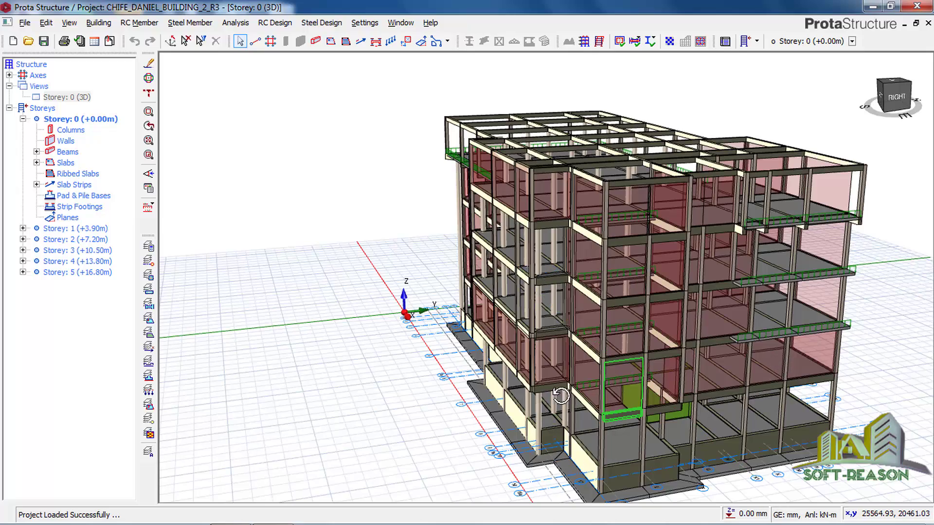
left_click_drag(540, 409, 566, 414)
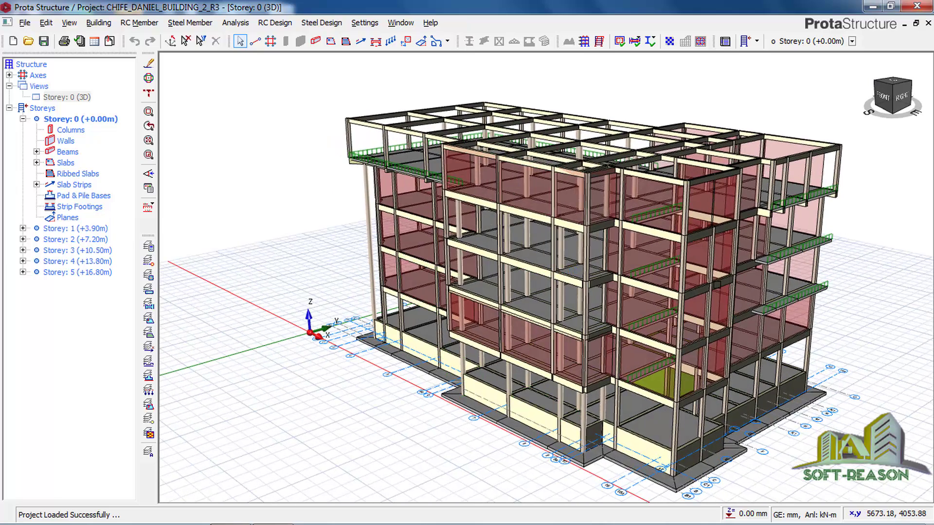
mouse_move(717, 284)
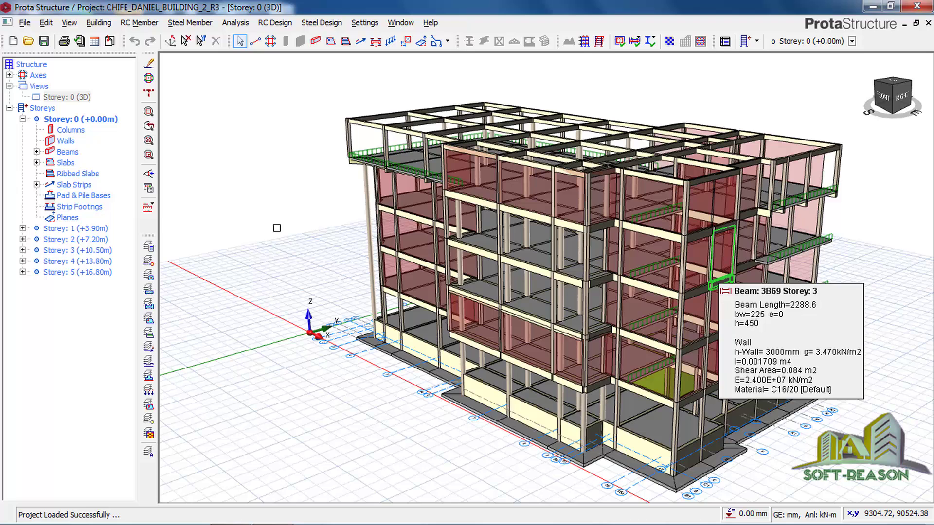
scroll(690, 285, "down", 2)
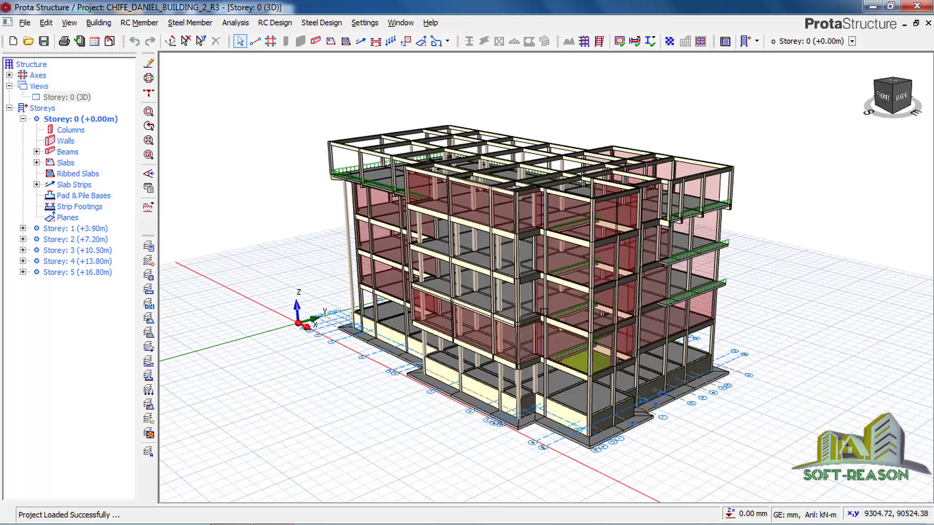
scroll(544, 312, "up", 2)
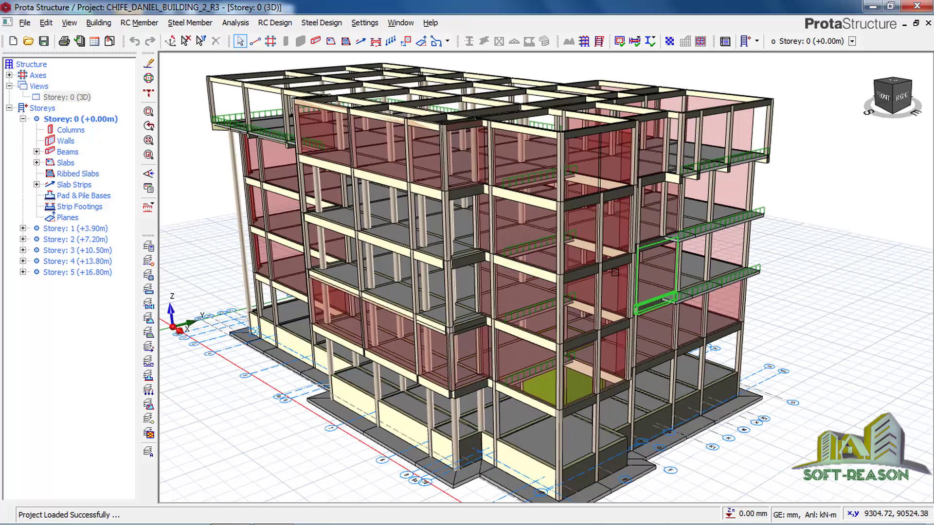
scroll(615, 273, "down", 1)
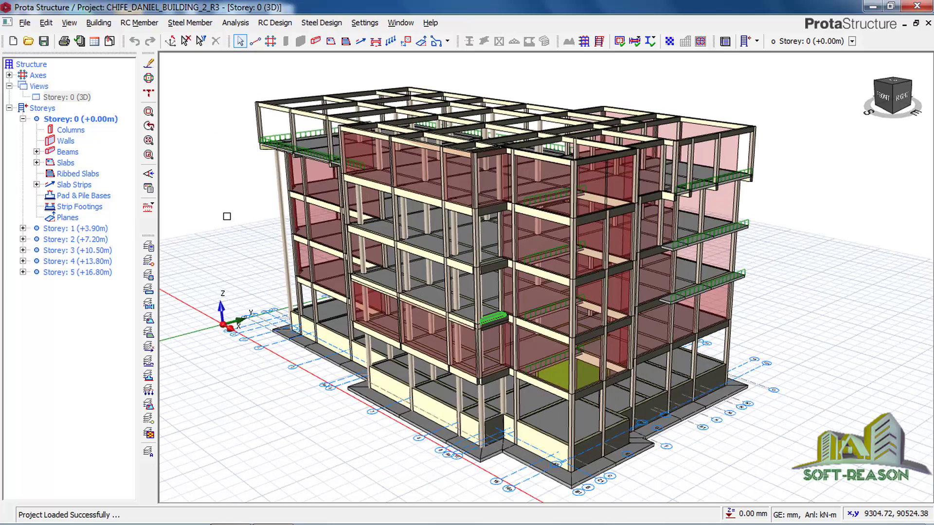